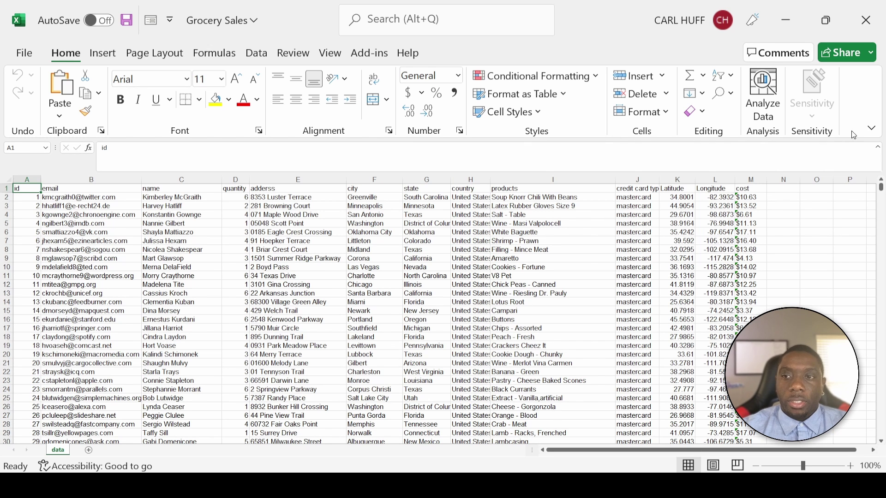
Rename the data worksheet as Grocery Sales
click(872, 128)
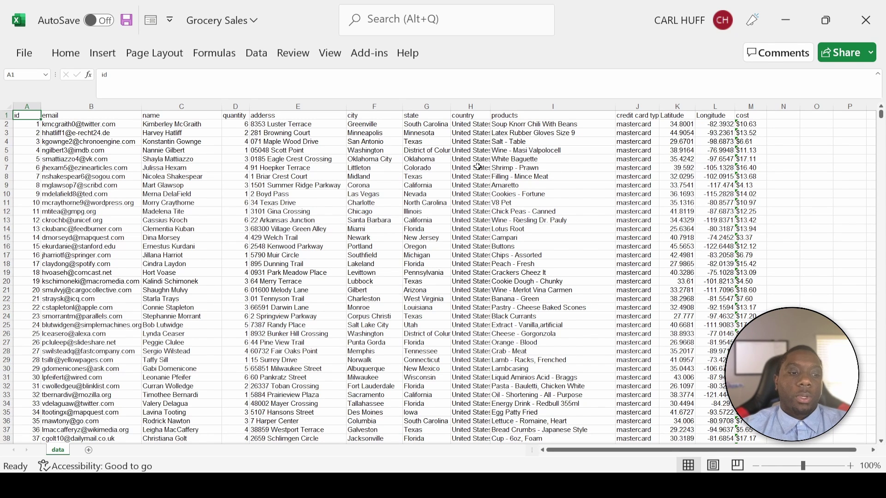
right_click(59, 452)
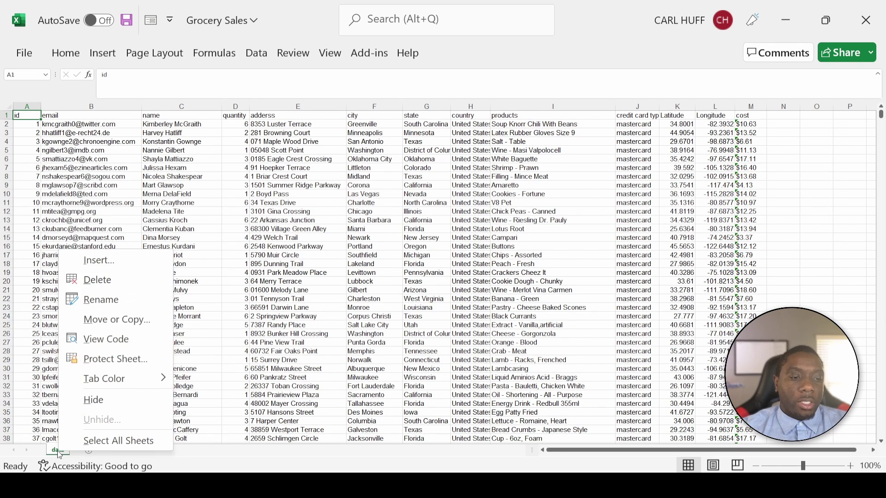
click(114, 299)
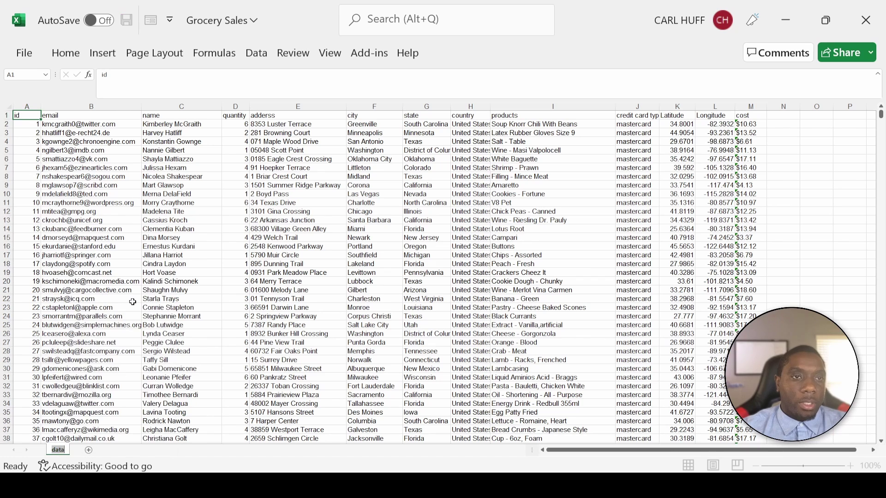
text(Gro)
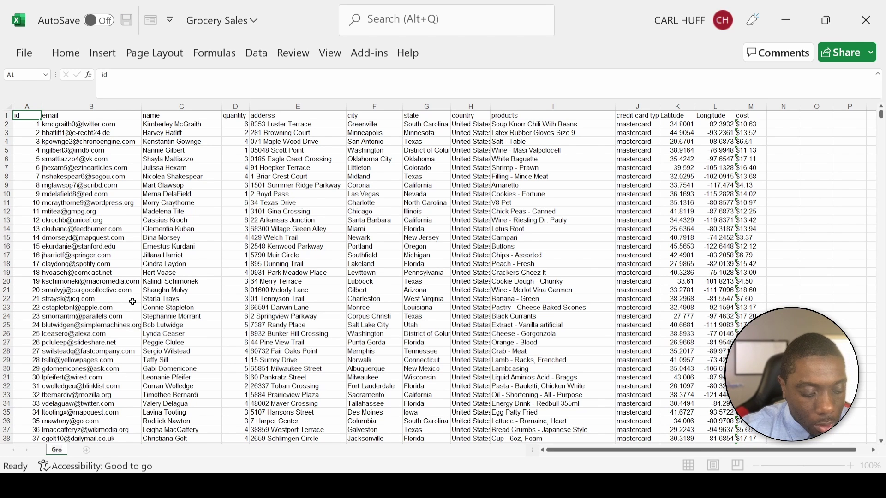
text(cery Sales)
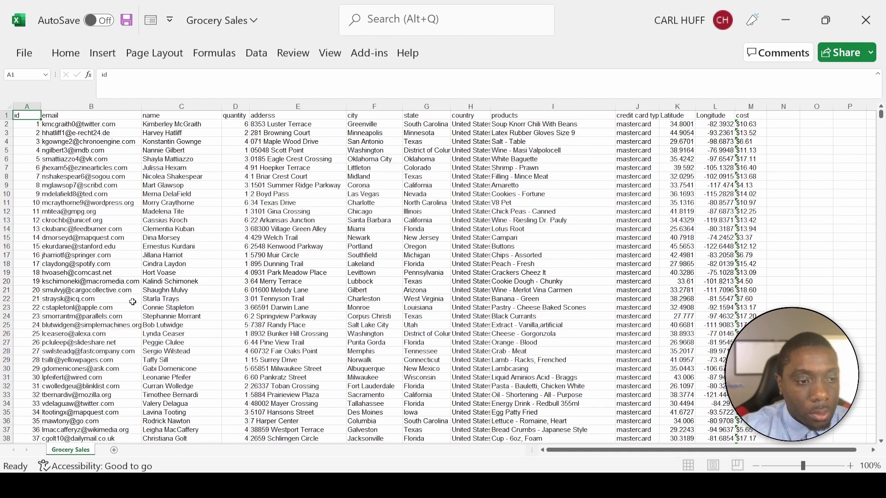
key(Return)
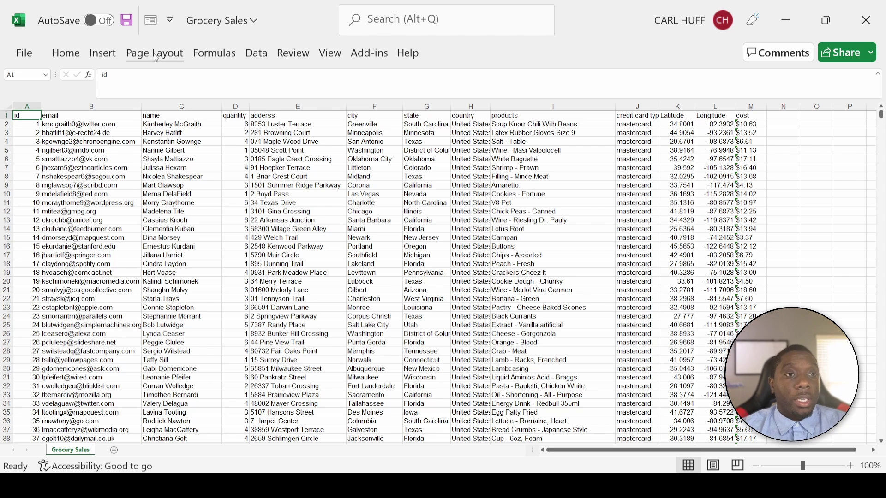
Save the workbook to Downloads as Grocery Sales in CSV (Comma delimited) format, and close it along with the Downloads folder window
click(24, 54)
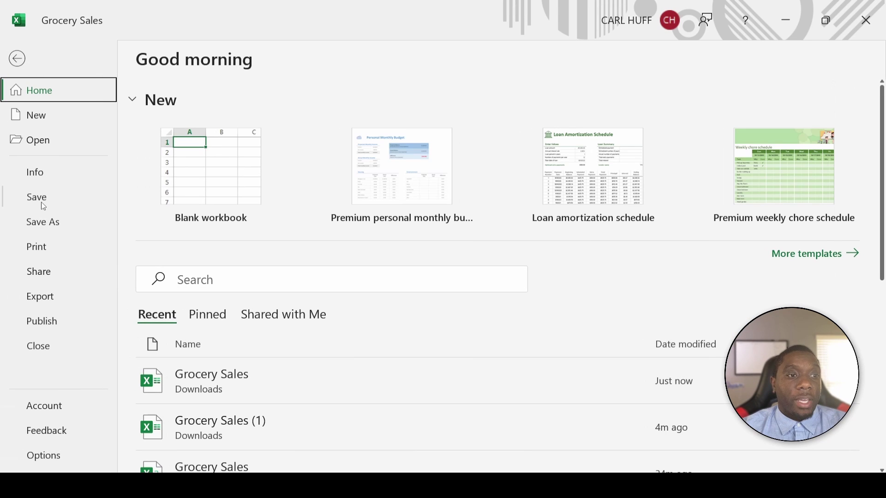
click(74, 221)
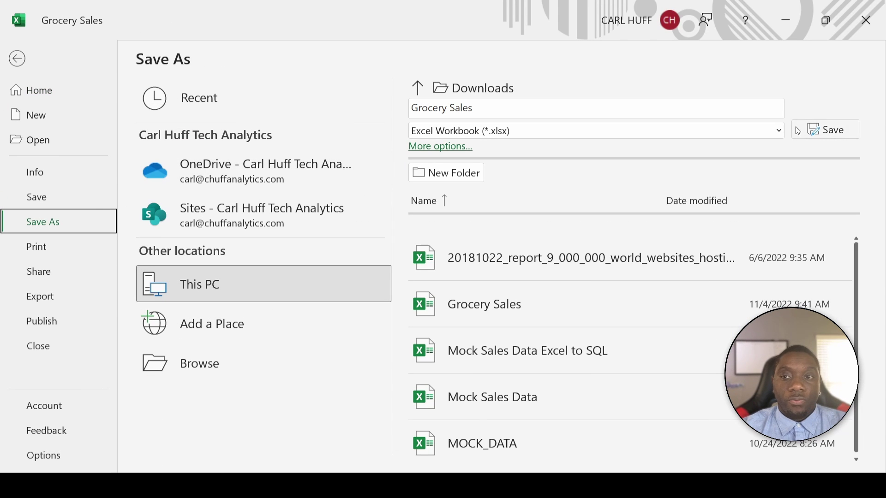
click(780, 131)
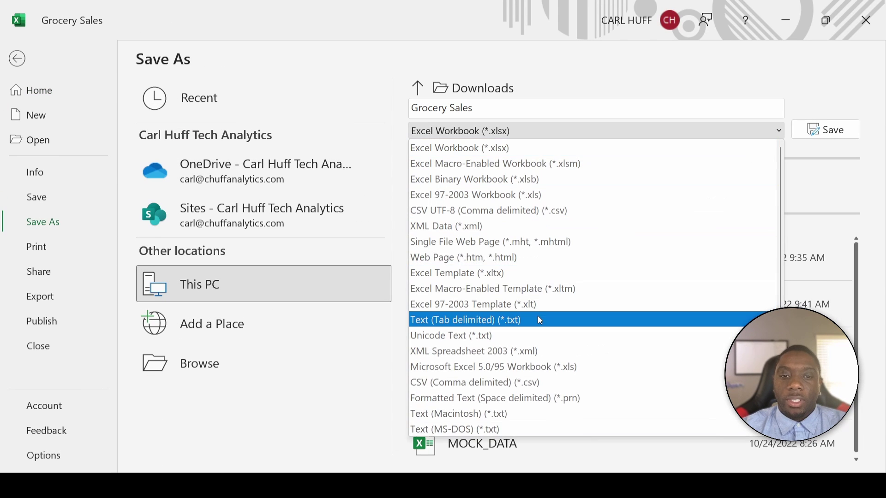
click(490, 384)
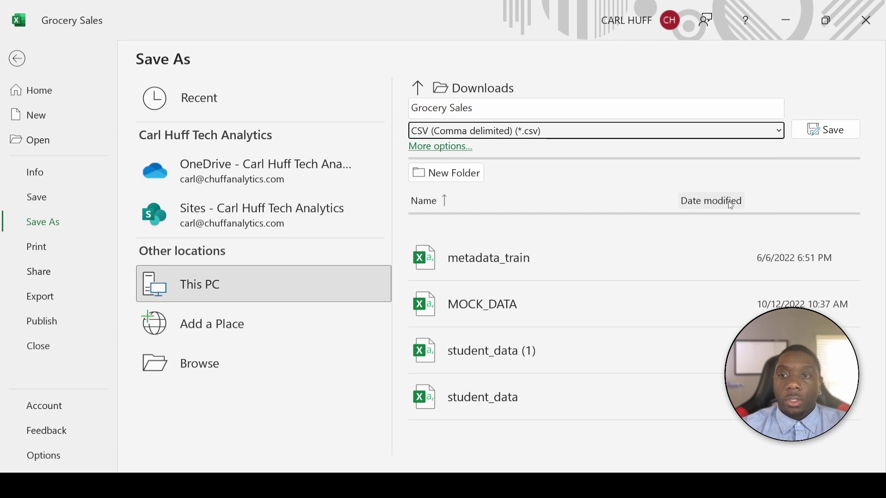
click(813, 131)
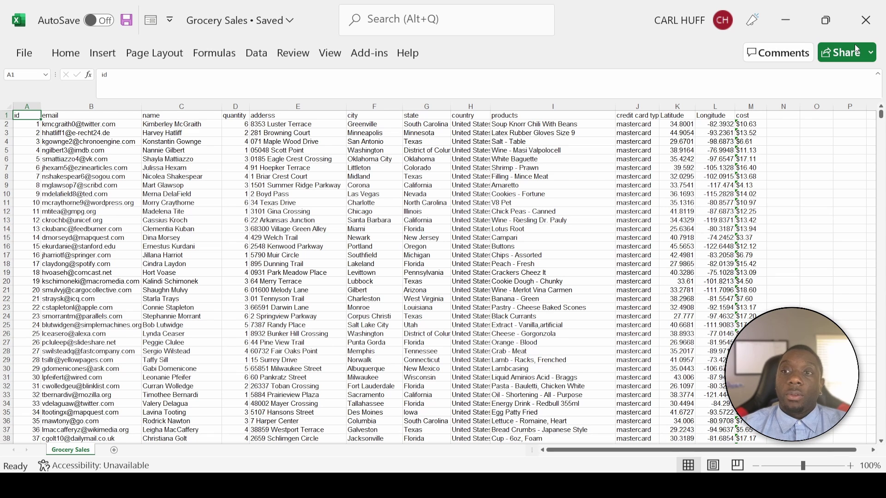
click(866, 20)
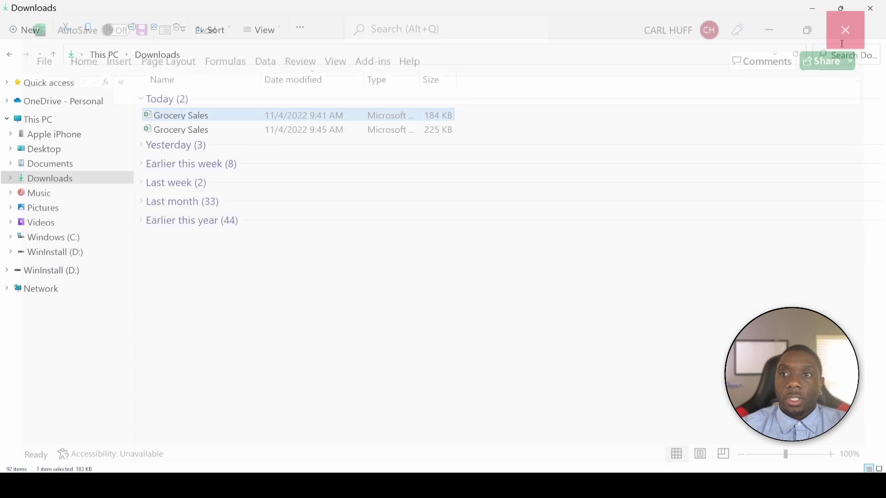
click(882, 13)
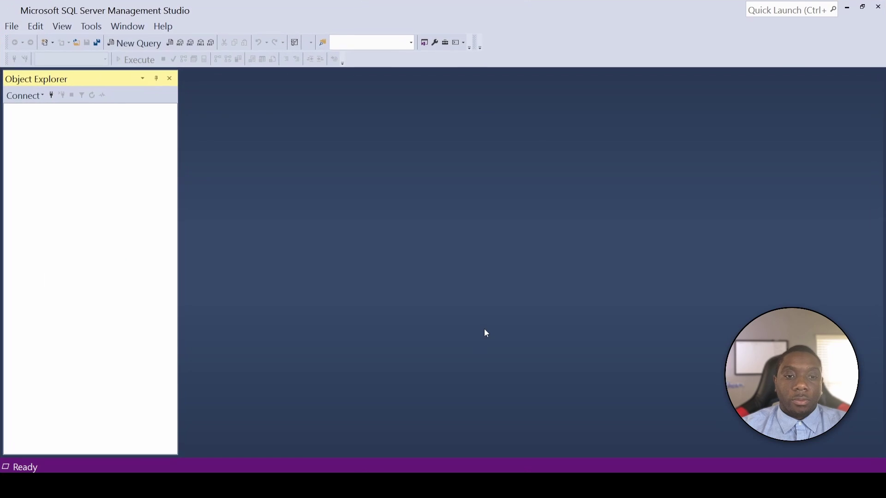
In SQL Server Management Studio, connect to the BUDDYGAMINGPC database engine using Windows Authentication
click(448, 253)
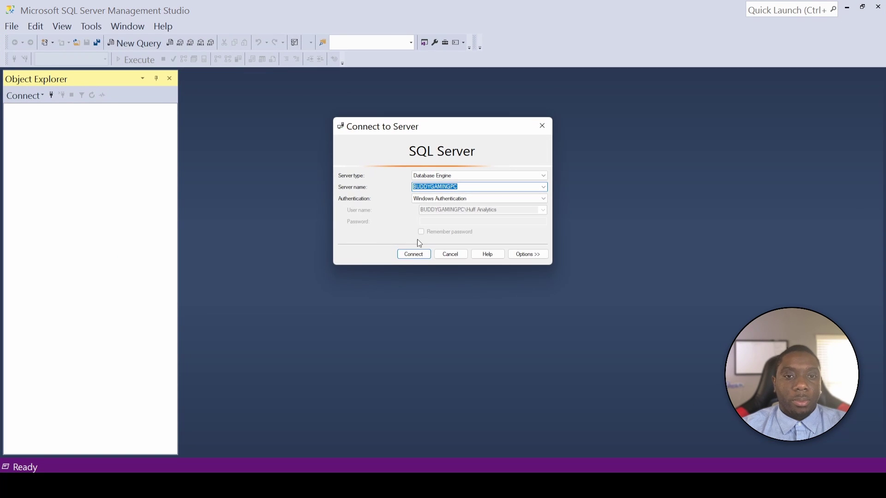
click(409, 257)
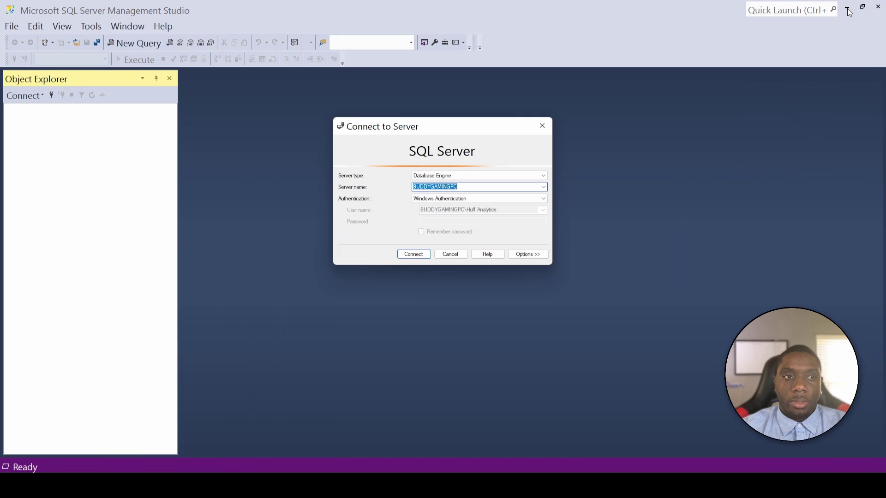
click(457, 255)
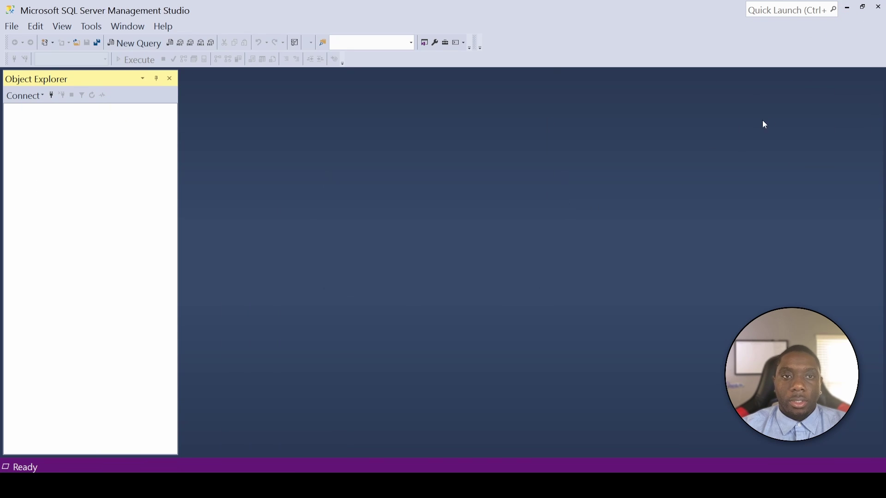
click(880, 8)
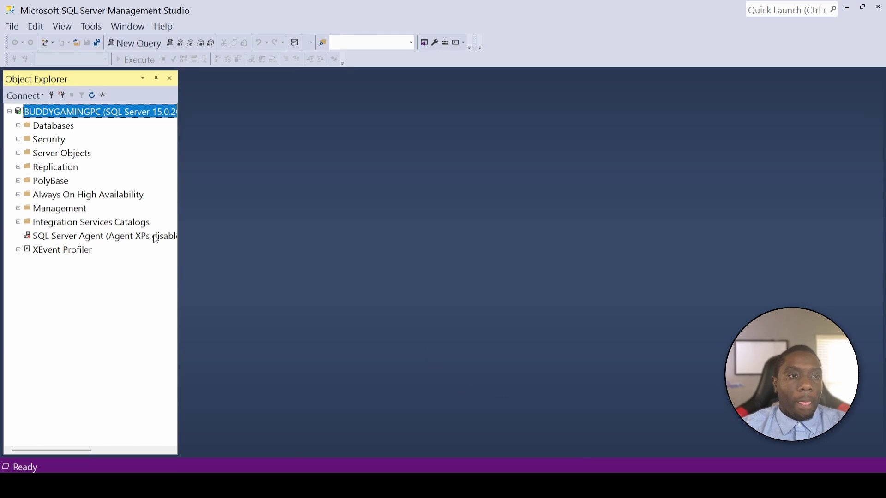
Expand the server's databases and show the existing tables of the Huff Analytics database
click(18, 125)
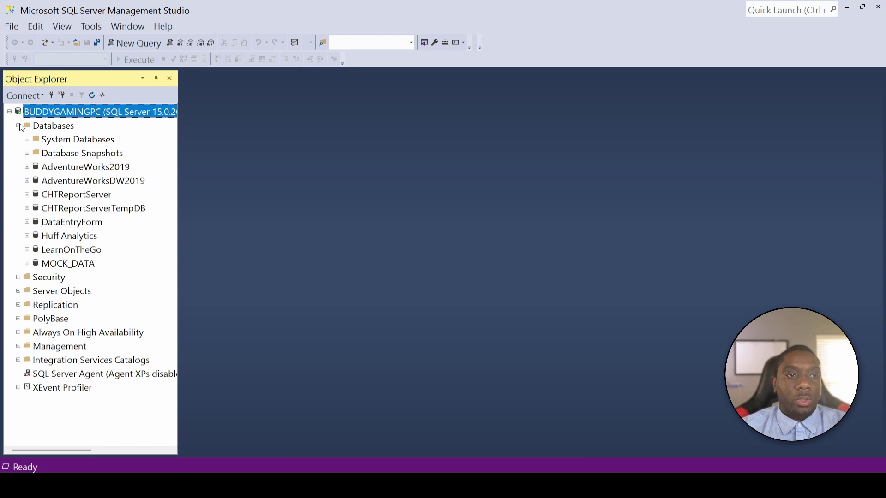
click(27, 236)
click(36, 264)
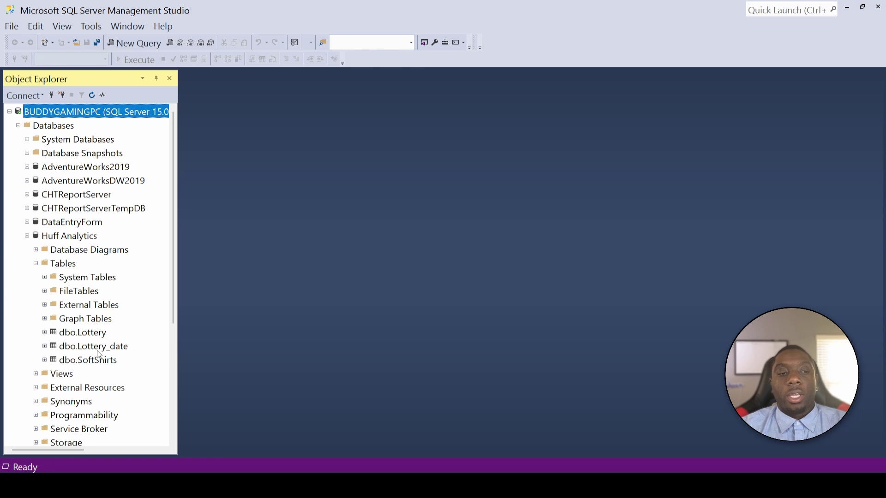
Start the Import Flat File wizard for the Huff Analytics database and choose Grocery Sales.csv from Downloads as the input file
right_click(58, 238)
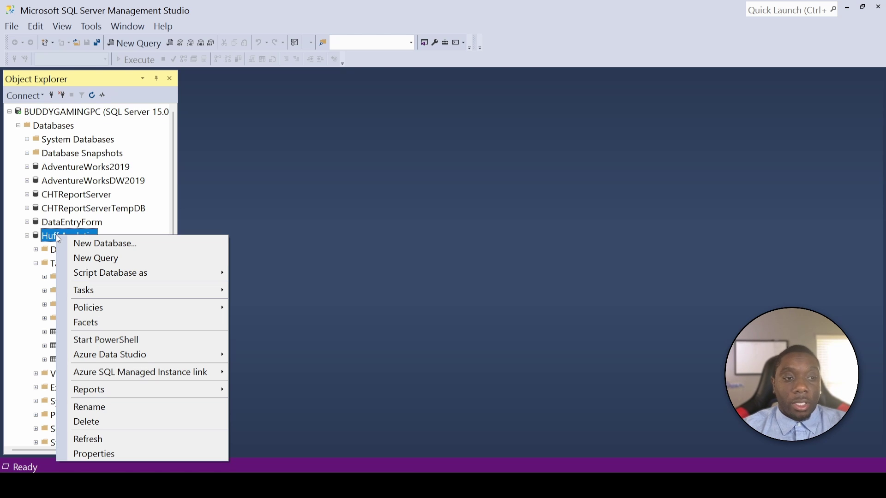
mouse_move(198, 289)
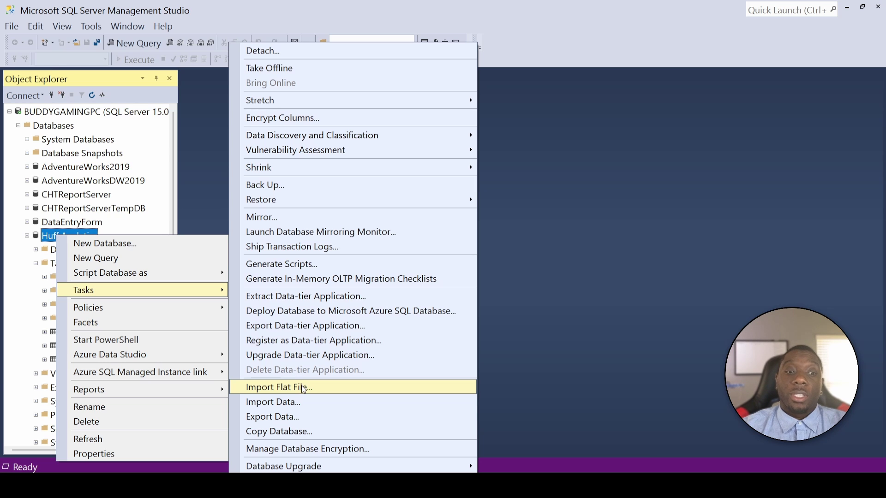
click(323, 387)
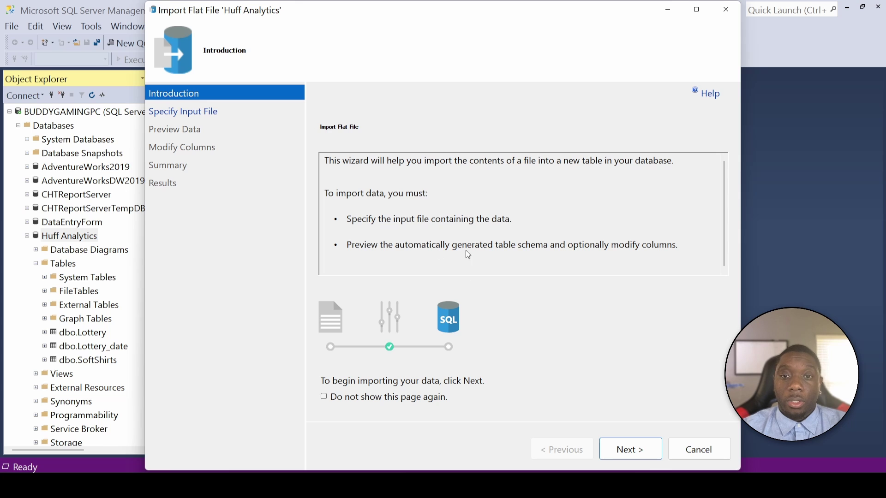
click(636, 442)
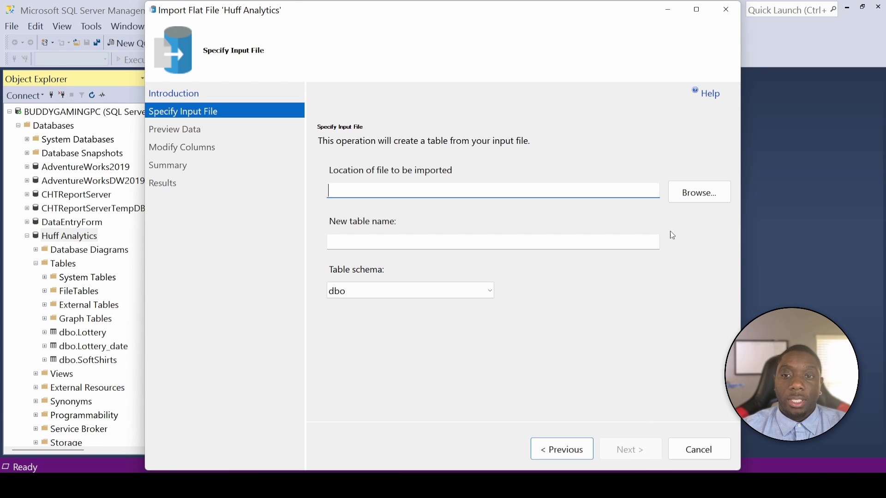
click(686, 194)
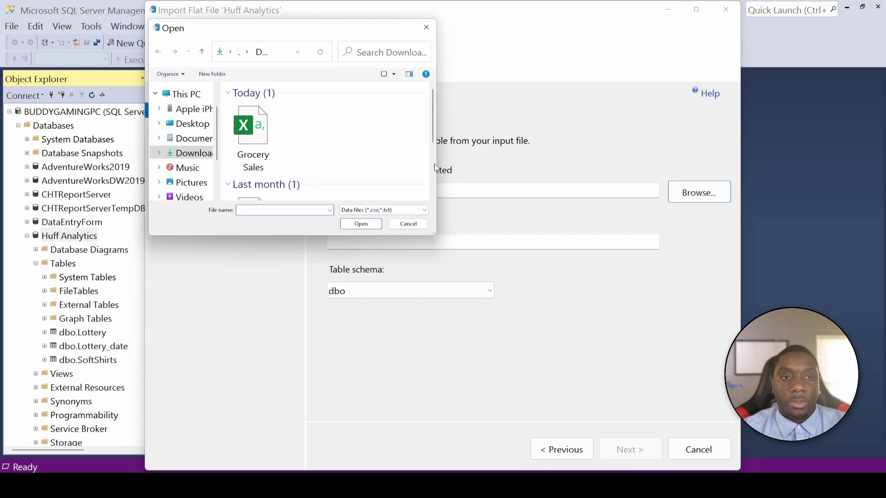
click(264, 134)
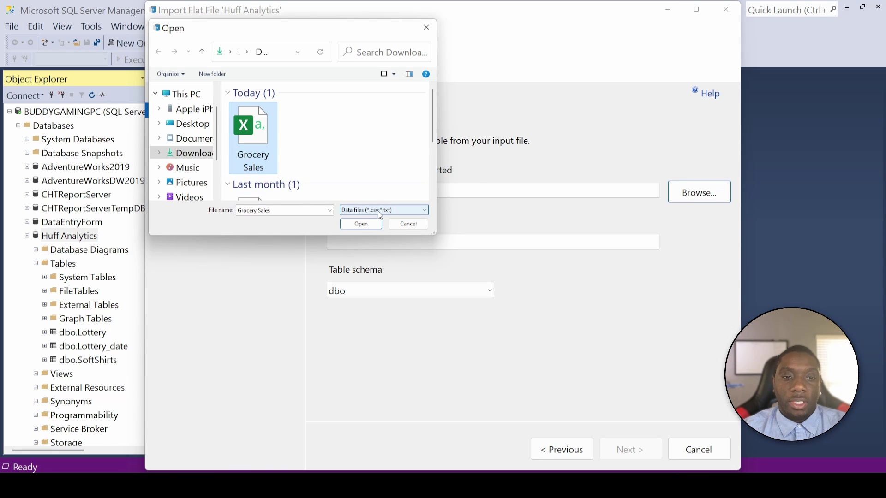
click(364, 226)
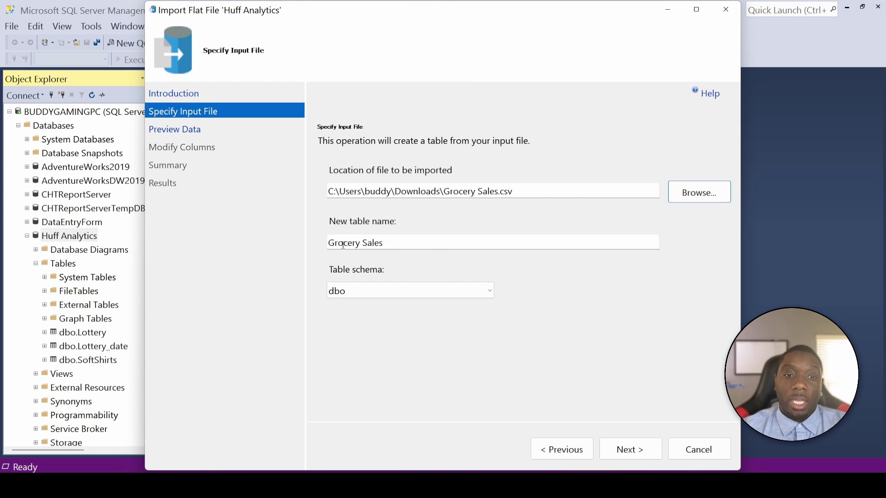
Keep Grocery Sales as the new table name with the dbo schema, and proceed through the data preview to the column settings
drag(396, 243, 320, 247)
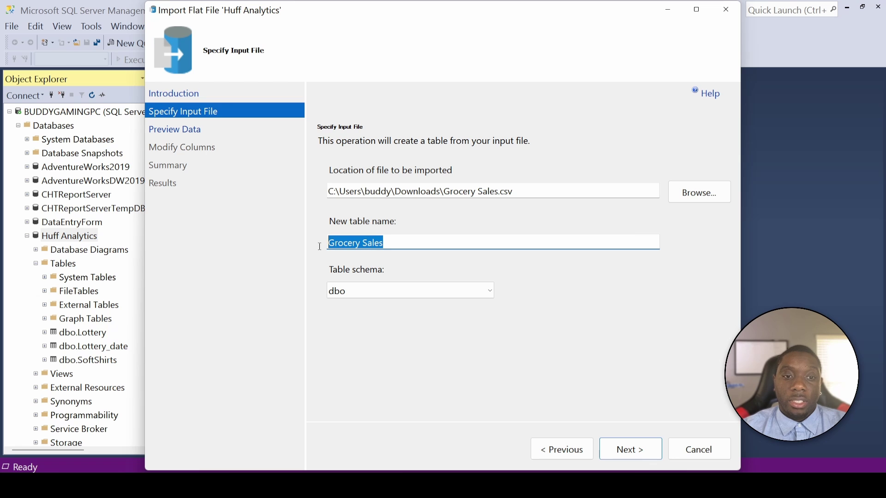
click(389, 244)
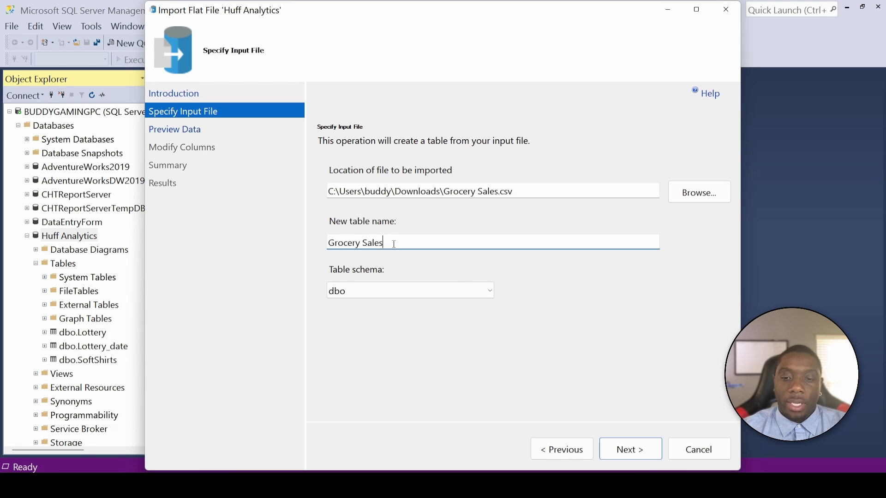
click(639, 439)
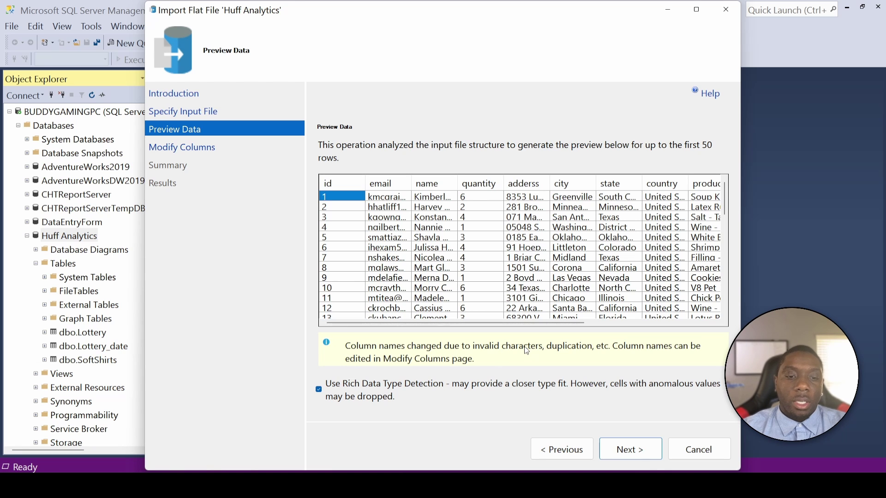
click(631, 451)
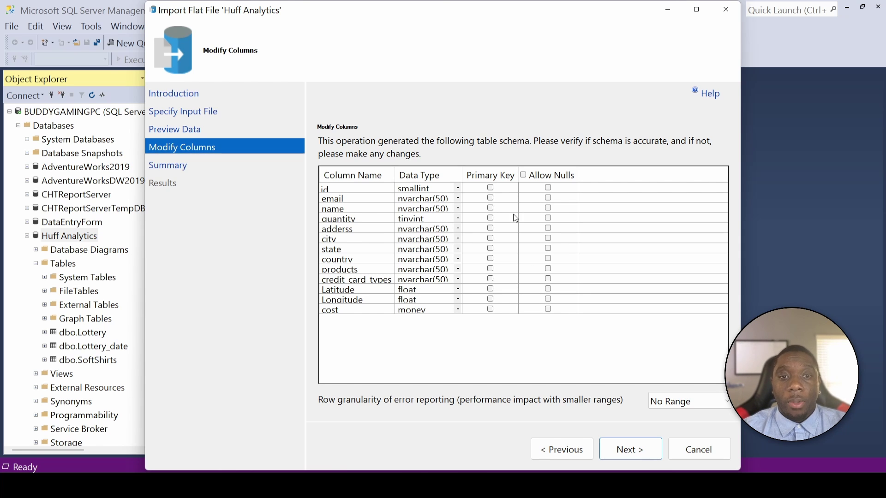
Make the id column the primary key, run the import, and close the wizard
click(489, 188)
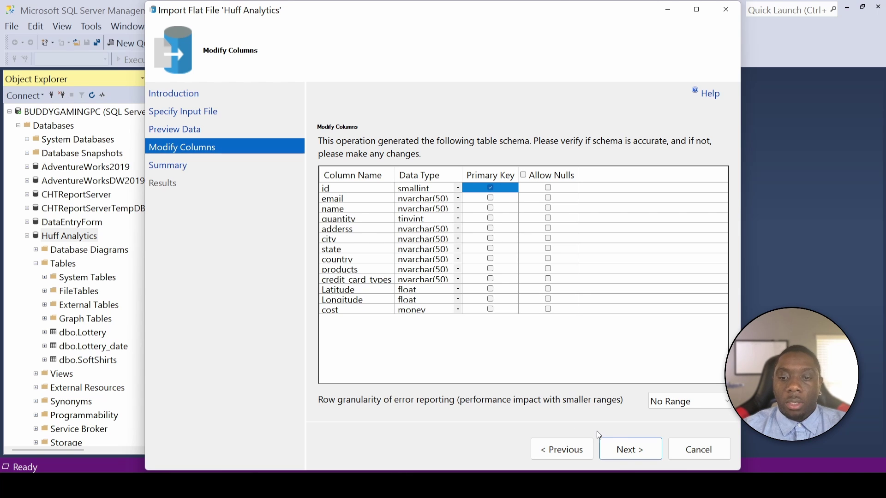
click(632, 455)
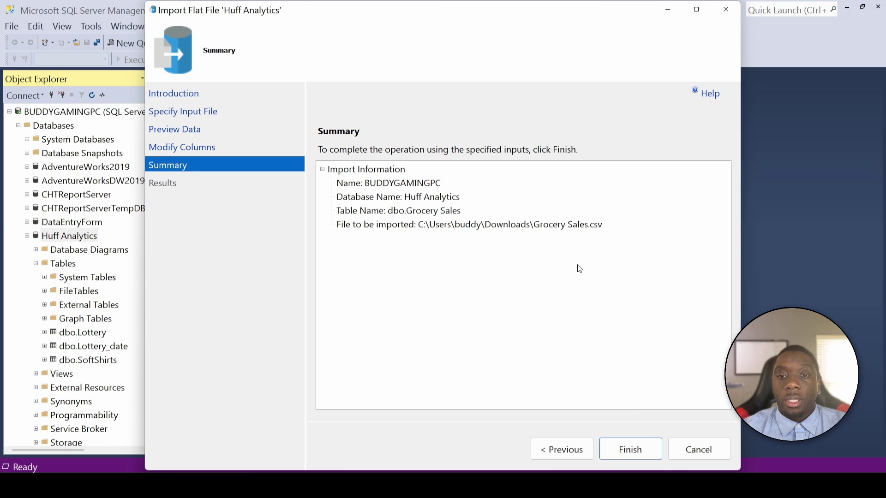
click(633, 451)
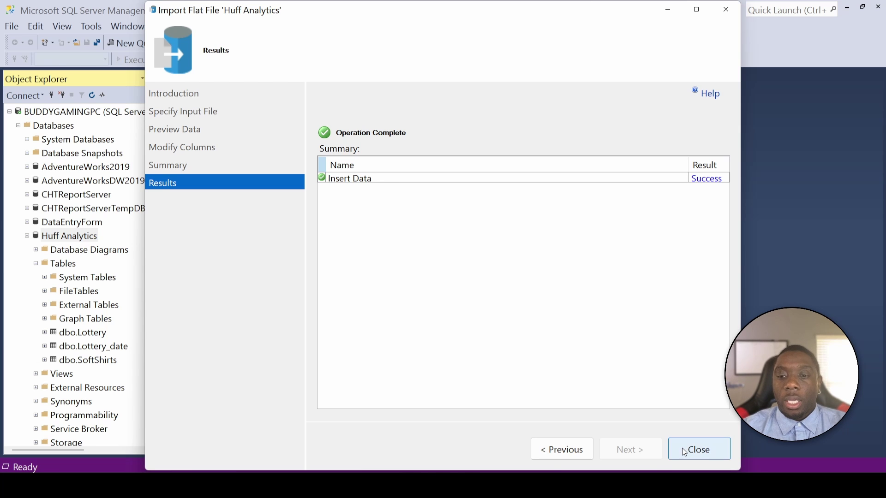
click(698, 449)
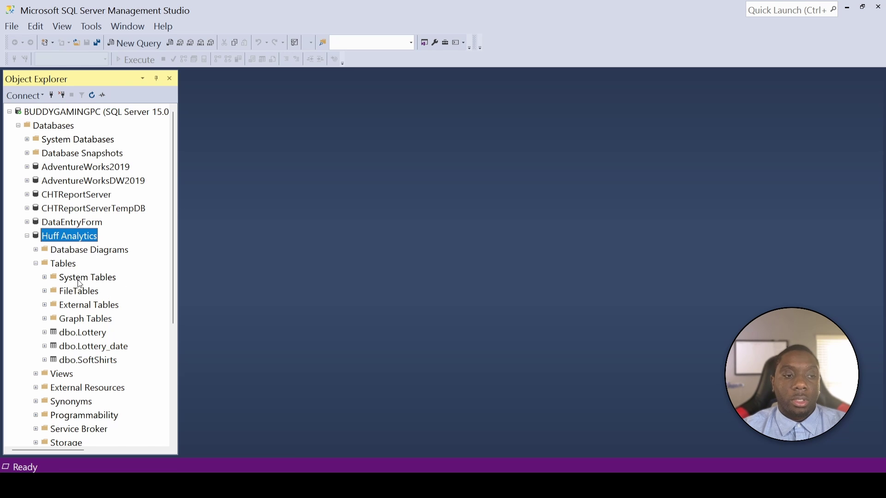
Refresh the Huff Analytics tables, then select the top 1000 rows of dbo.Grocery Sales and look through the imported records
right_click(66, 267)
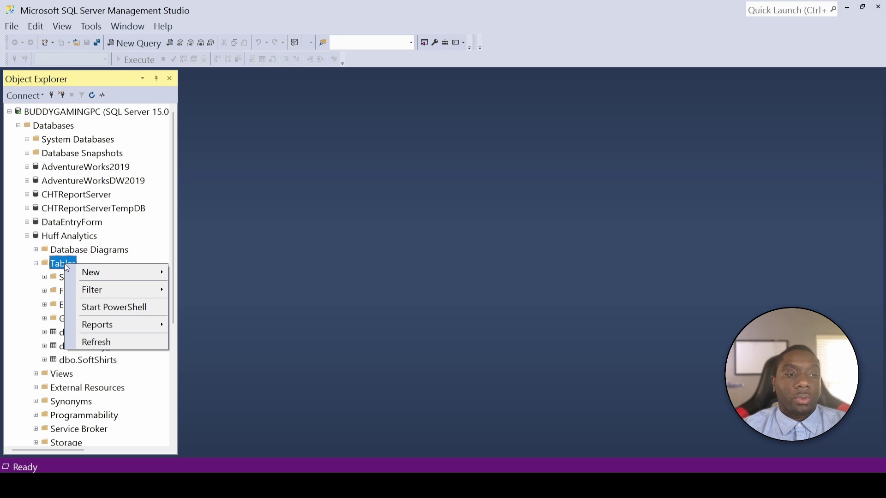
click(111, 342)
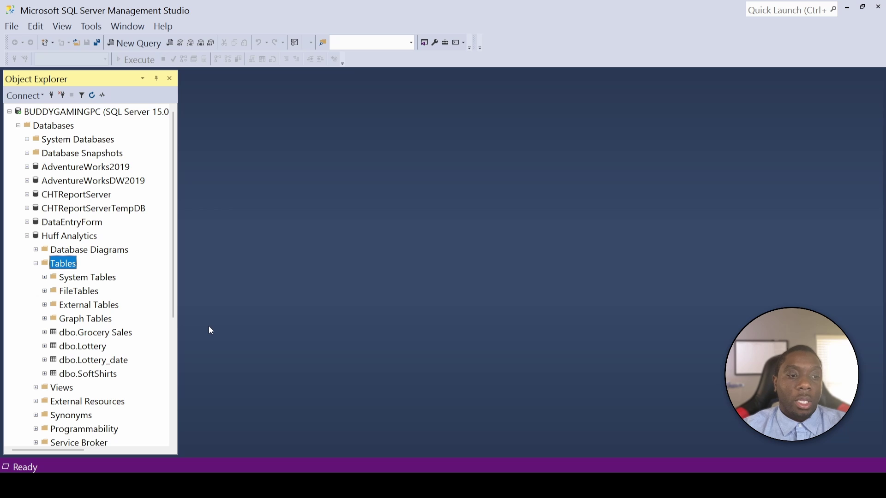
click(94, 334)
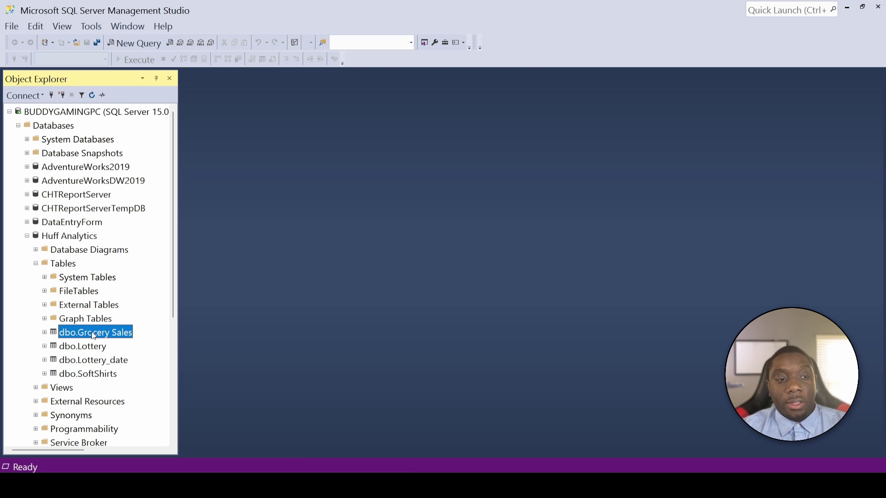
right_click(94, 335)
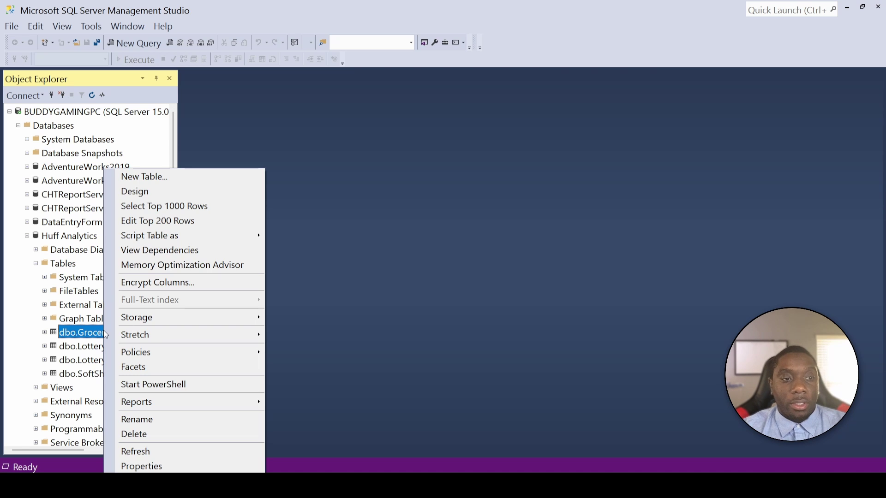
click(172, 209)
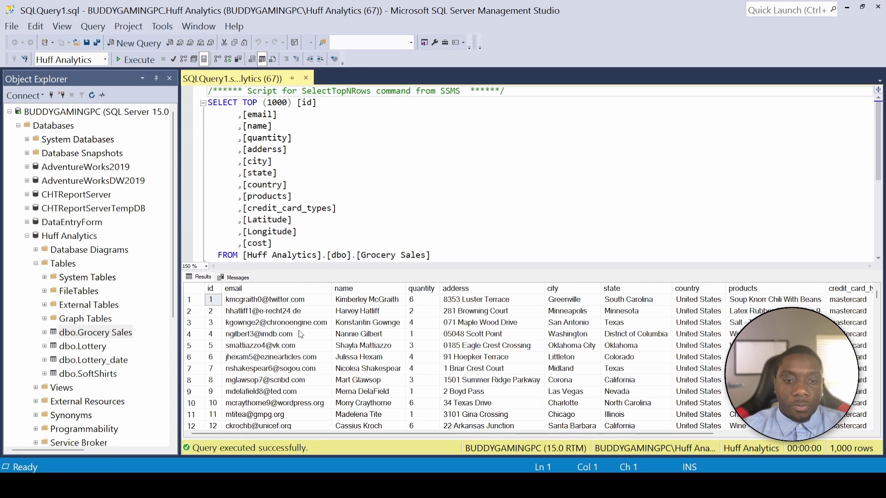
scroll(300, 333, down, 5)
scroll(300, 333, up, 5)
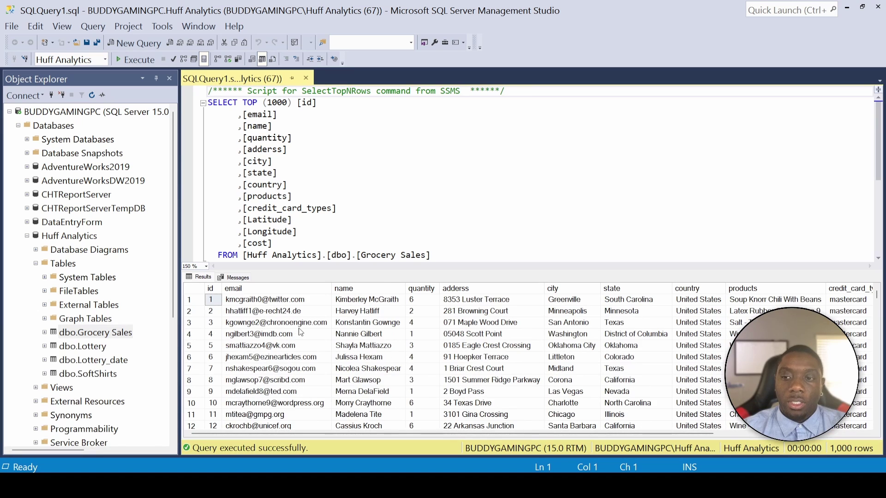
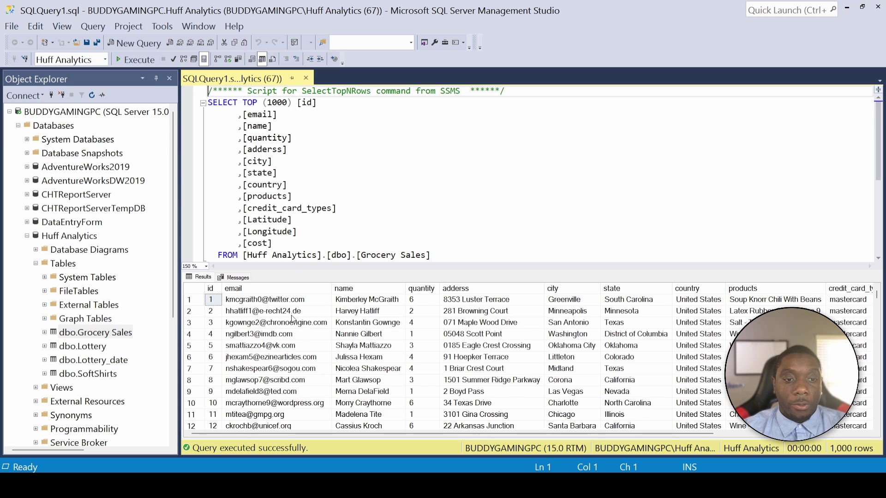
click(293, 317)
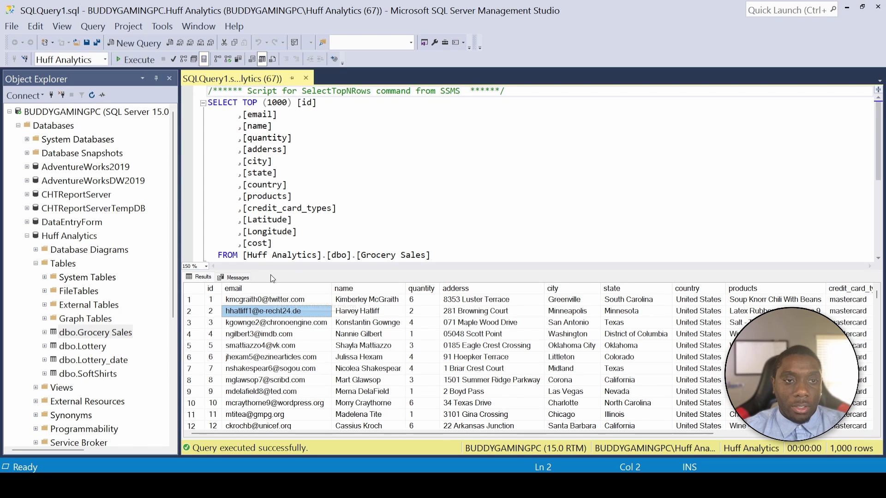
scroll(279, 207, down, 6)
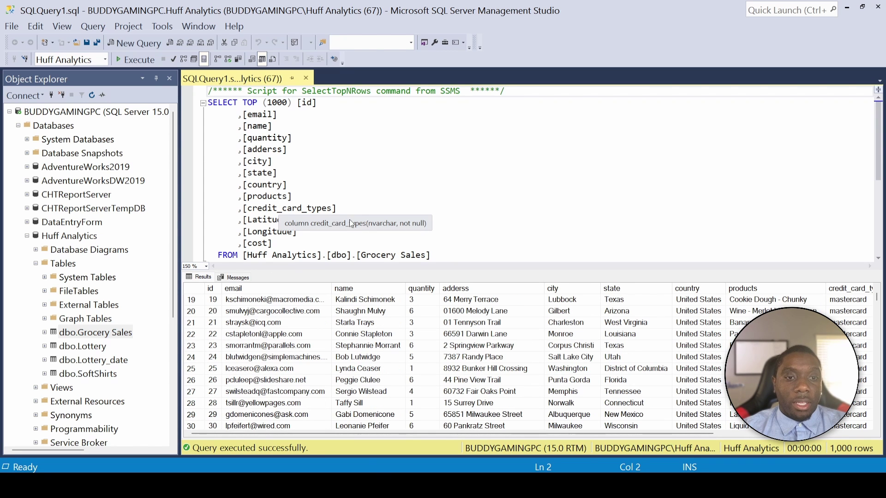
Clear the entire generated SELECT TOP 1000 script from the query editor
click(360, 202)
scroll(361, 202, down, 5)
drag(433, 90, 242, 101)
key(Delete)
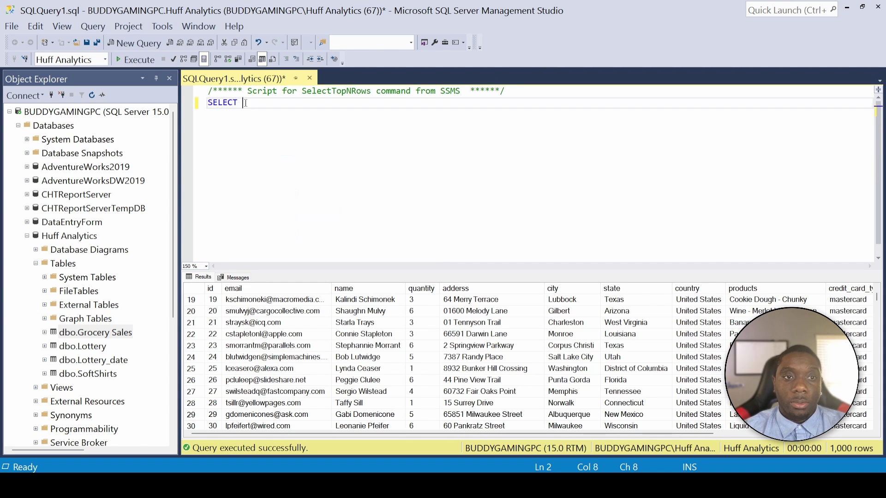
key(ctrl+a)
key(Delete)
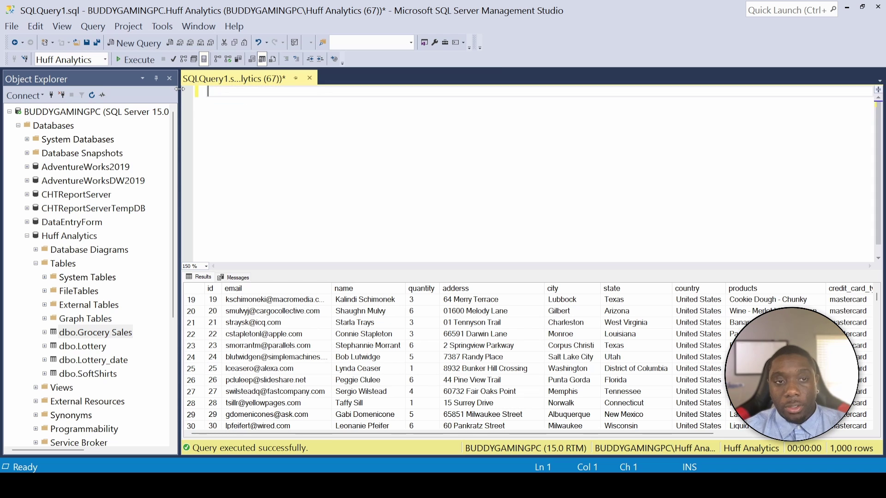
Start a new query with select on the first line and FROM on the third, leaving an empty line between them
text(select)
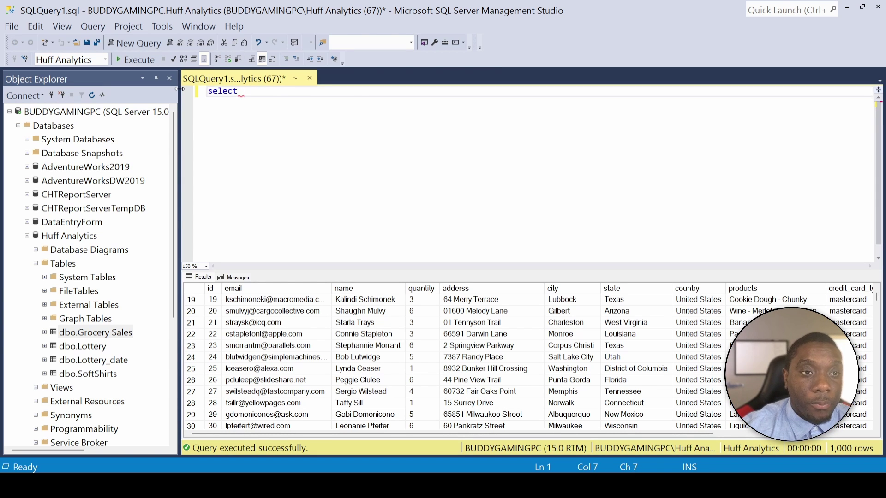
key(Return)
key(Return)
text(FRom)
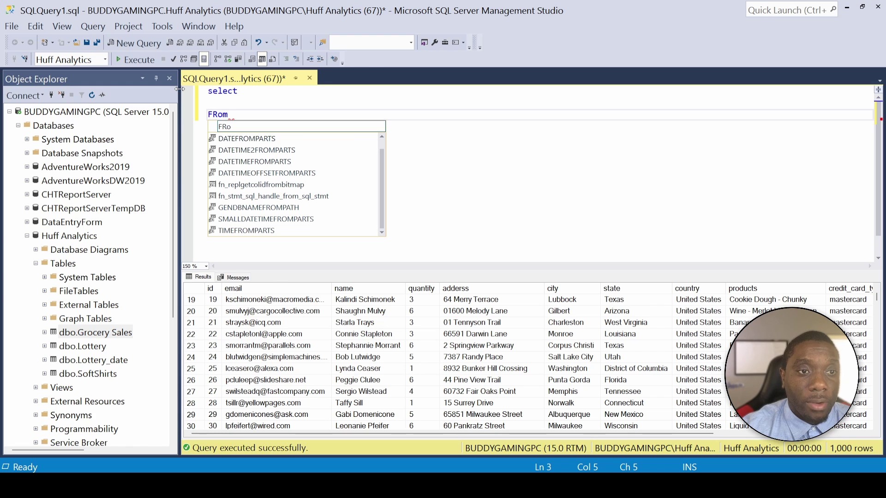
key(BackSpace)
key(BackSpace)
text(OM)
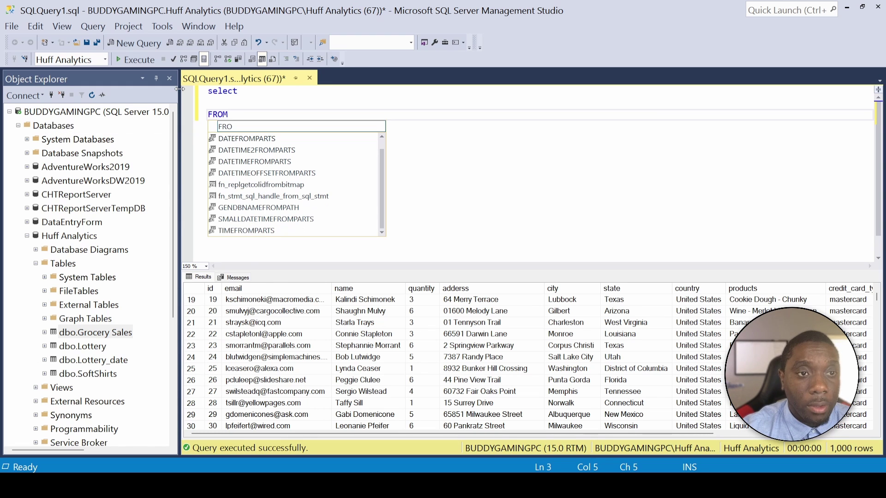
key(Escape)
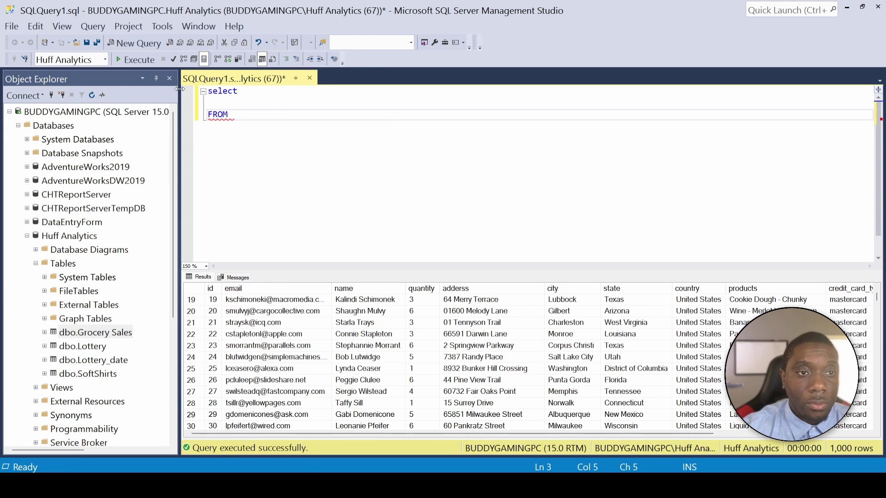
Add dbo.[Grocery Sales] as the source table on the line below FROM
key(Return)
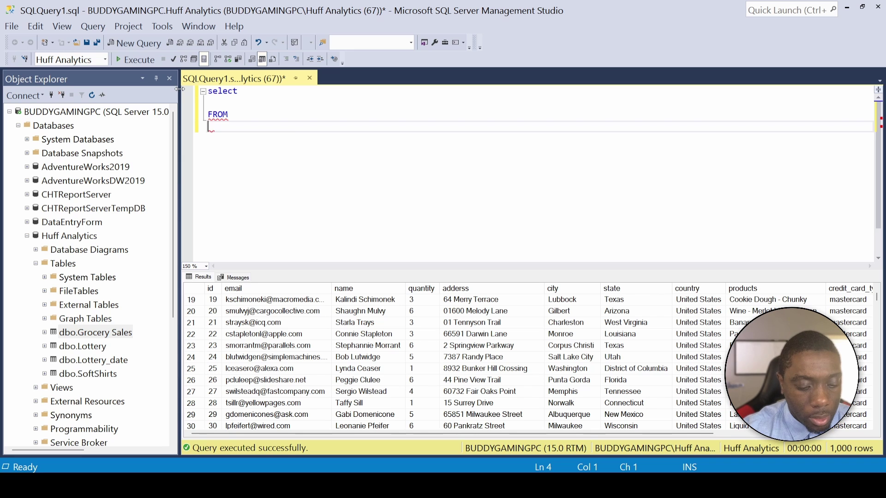
text(dbo)
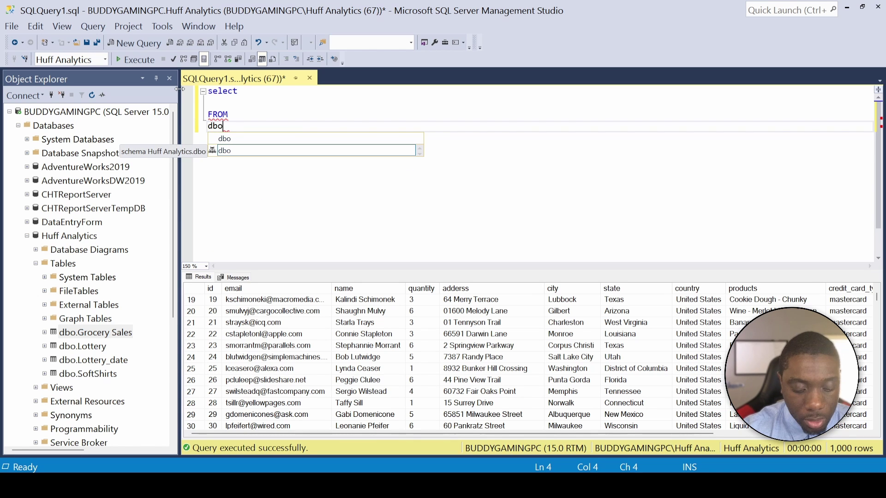
text(.gr)
key(Escape)
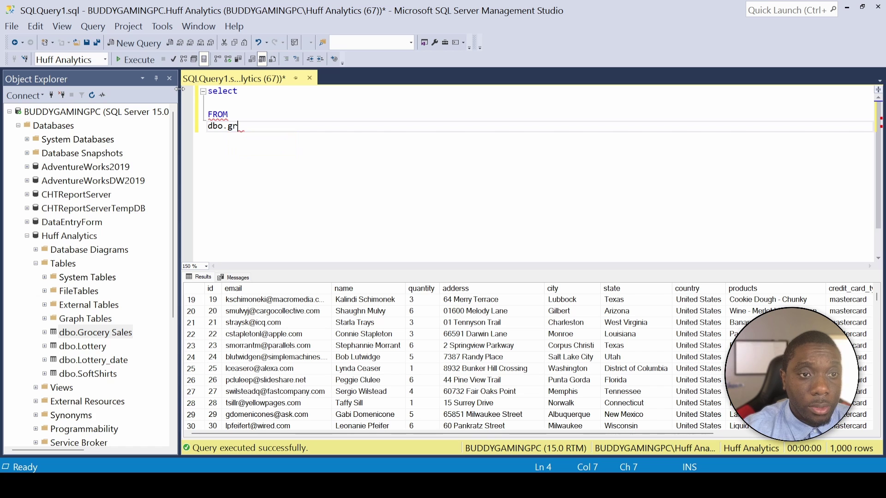
text(o)
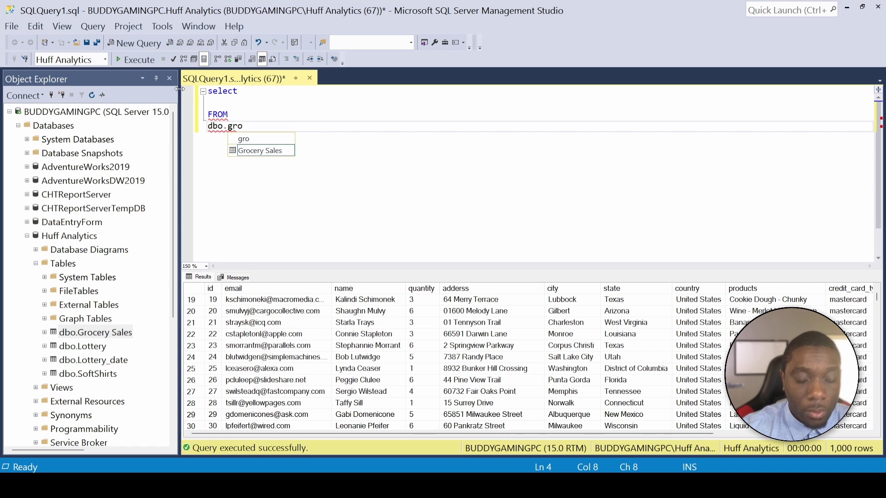
key(Tab)
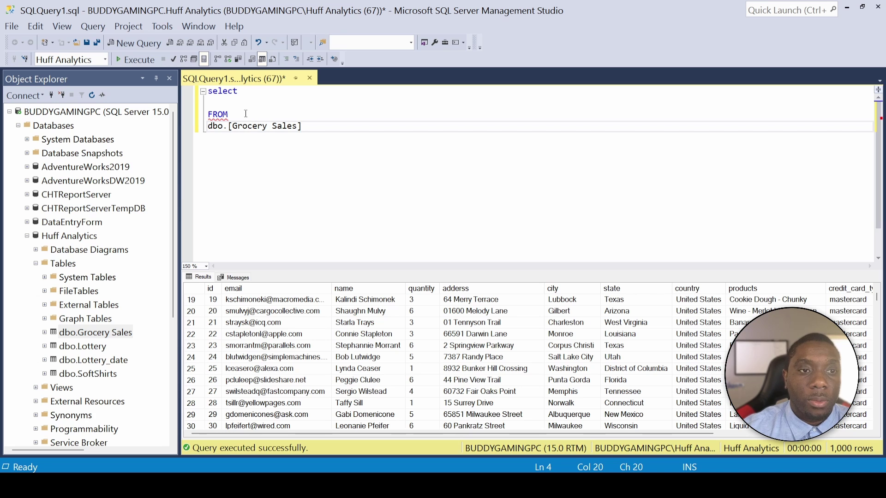
Put the Products column between select and FROM, and add DISTINCT after select
click(232, 102)
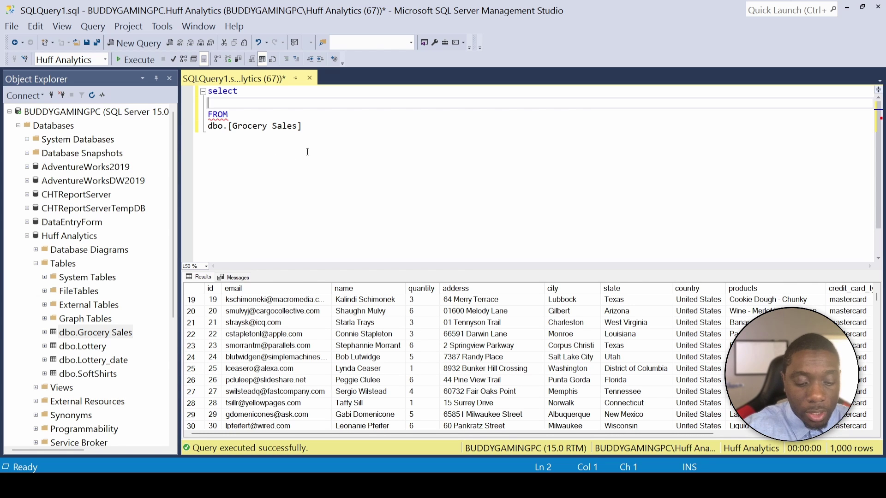
text(Product)
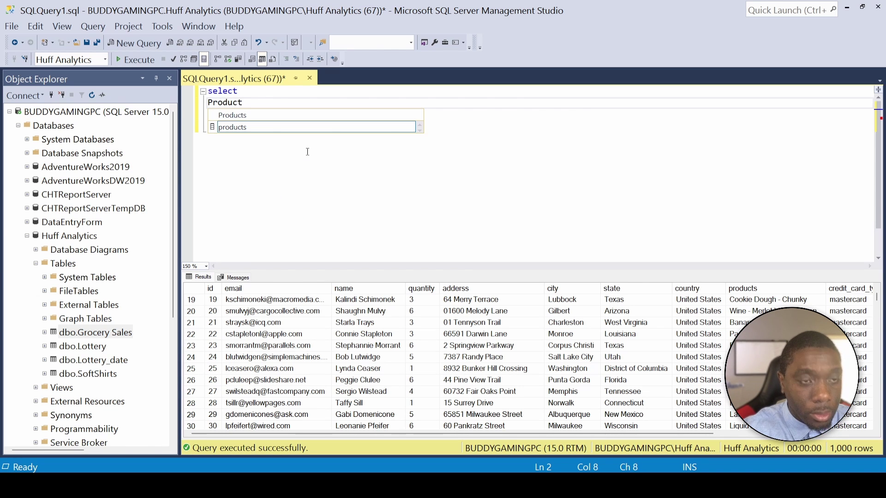
text(s)
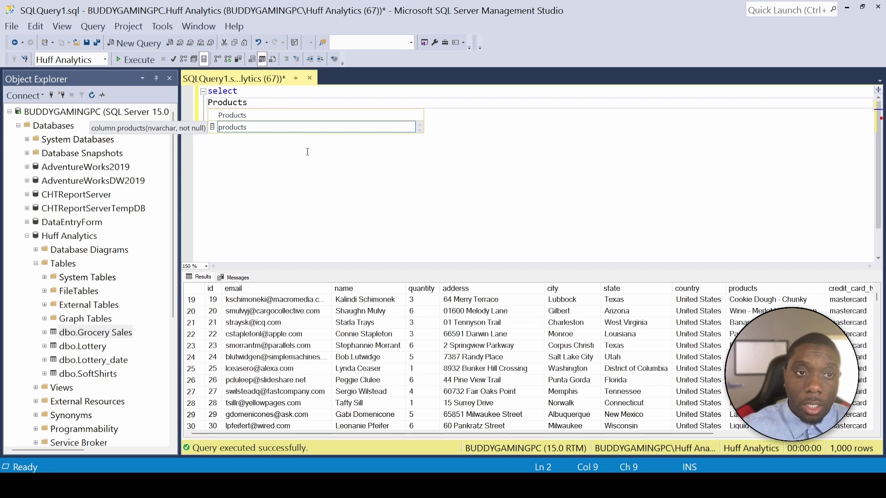
click(279, 94)
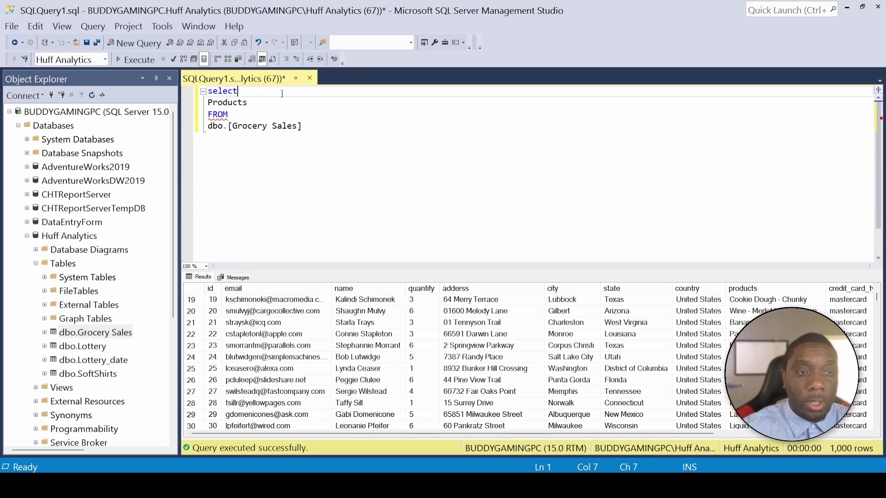
text(DISTIN)
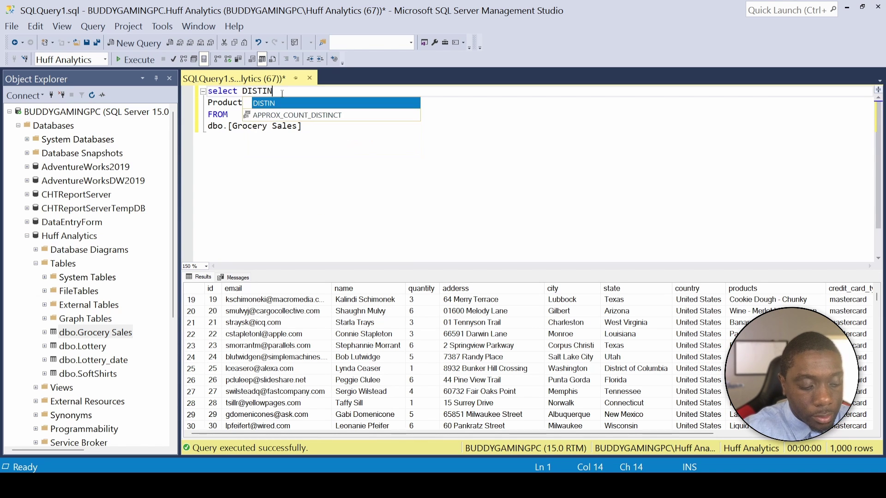
text(CT)
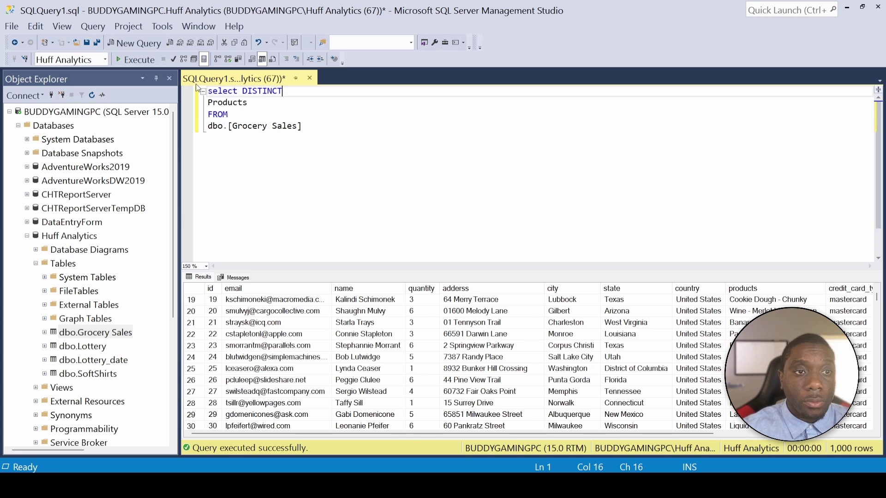
Run the distinct Products query and look through the returned product list
click(136, 60)
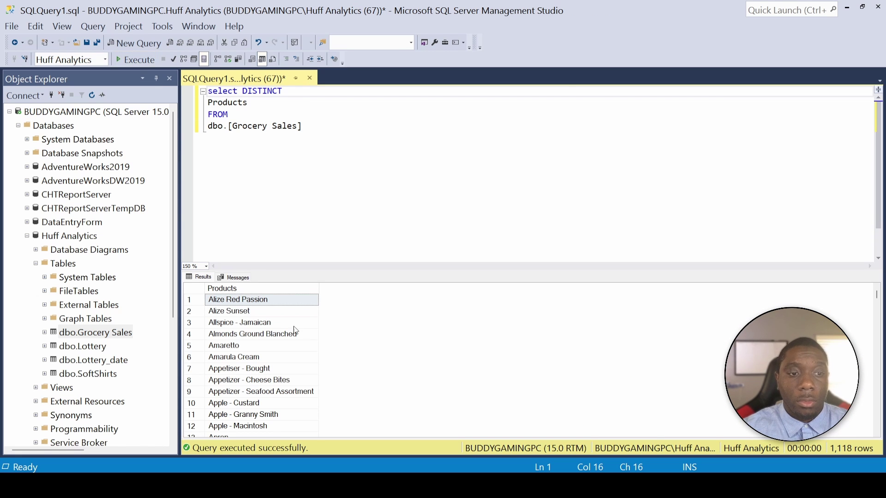
scroll(295, 332, down, 20)
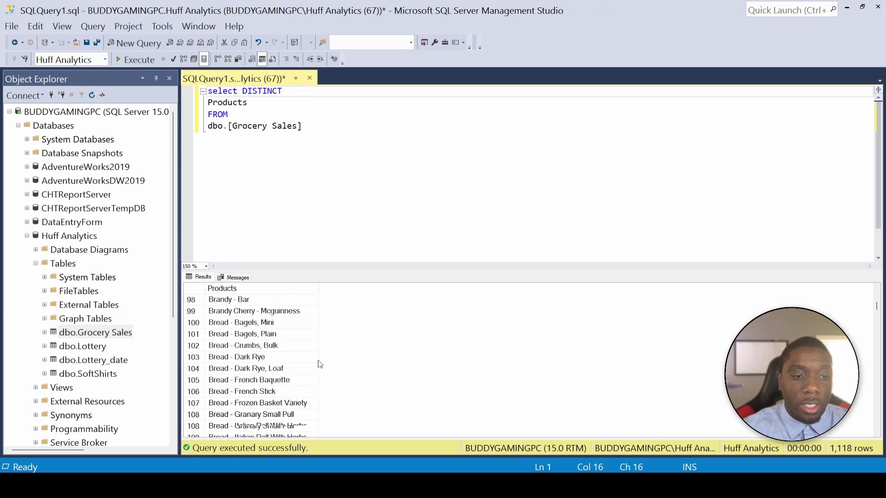
scroll(319, 364, down, 20)
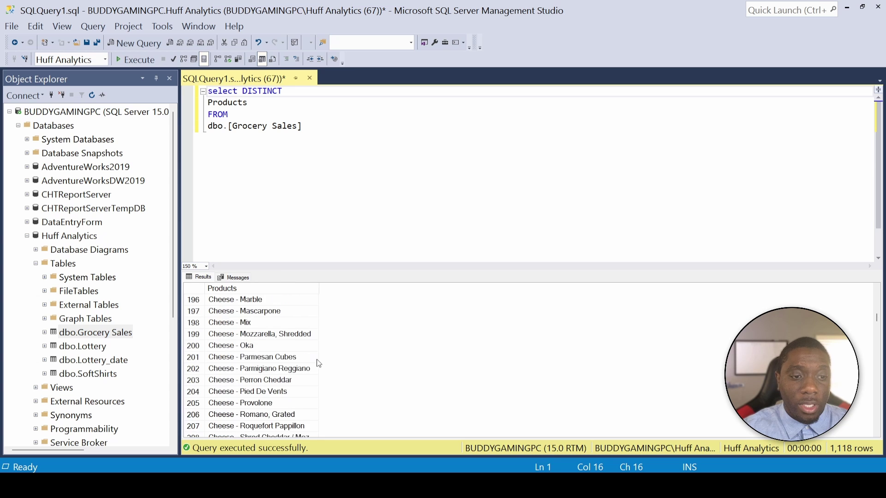
scroll(320, 364, down, 20)
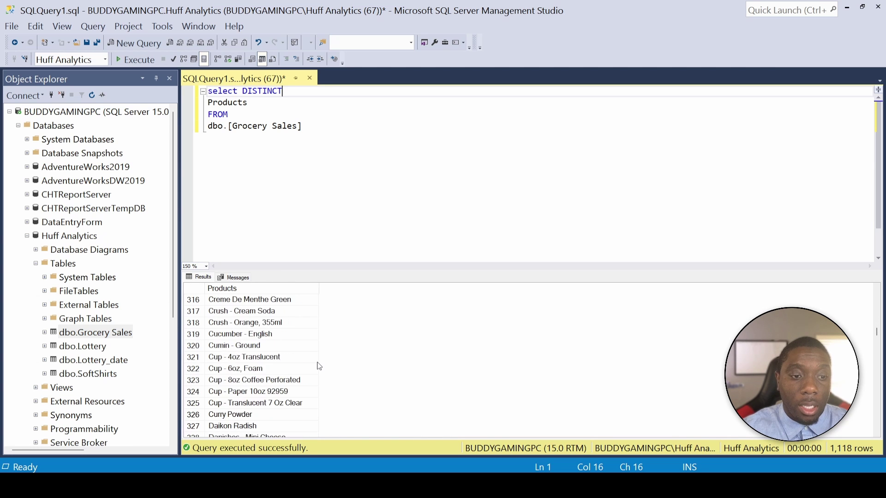
scroll(320, 367, down, 20)
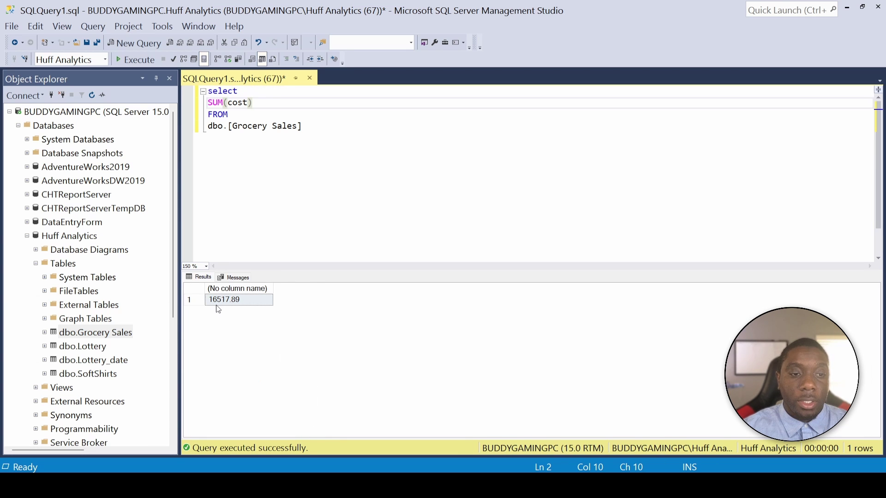